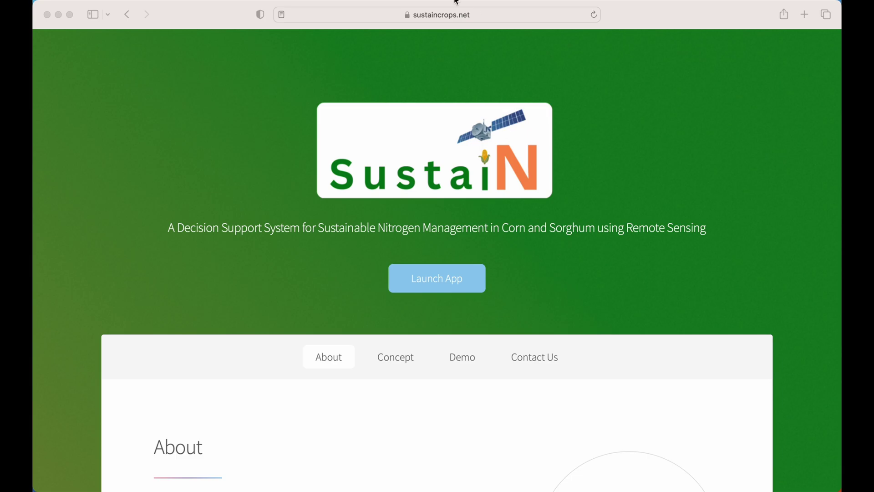
Bring the SustaiN website forward, dismiss the favourites overlay, and scroll through the page.
left_click(471, 16)
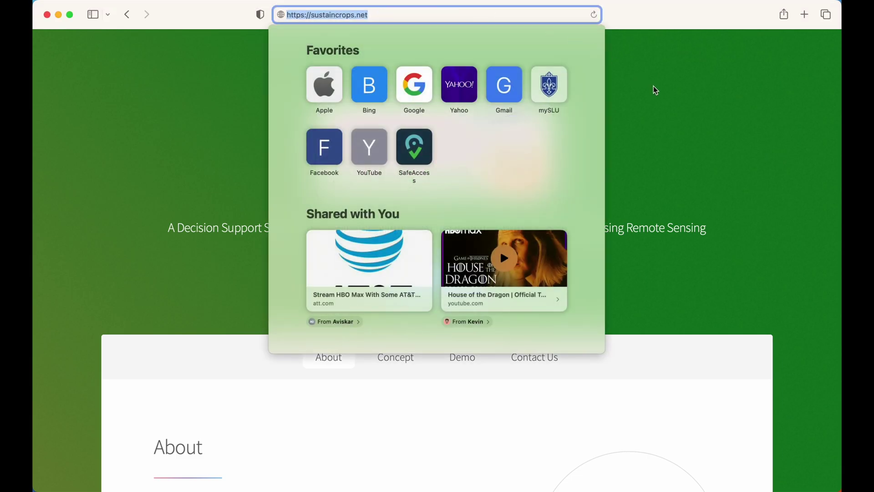
left_click(653, 86)
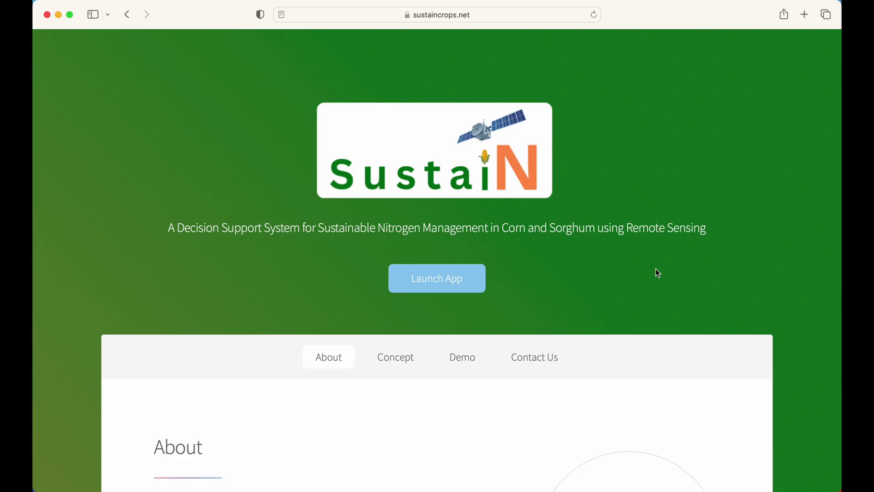
scroll(656, 271, "down", 10)
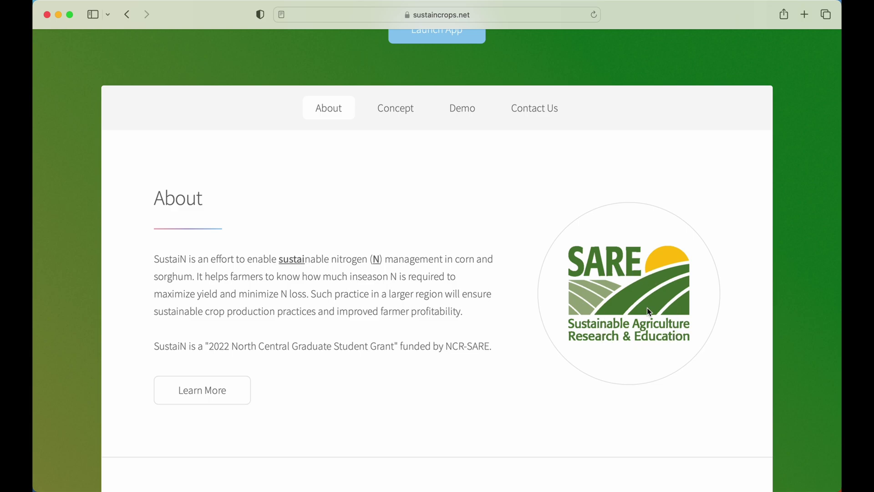
scroll(647, 308, "down", 12)
scroll(647, 308, "down", 5)
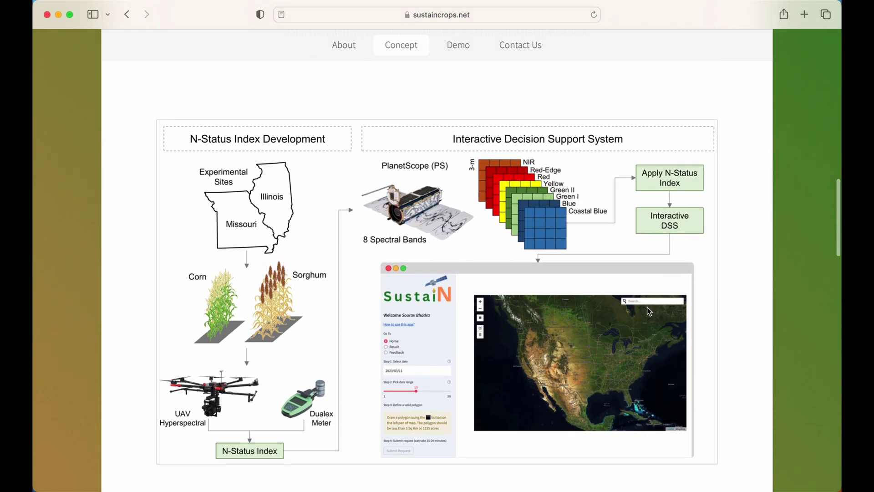
scroll(647, 308, "down", 1)
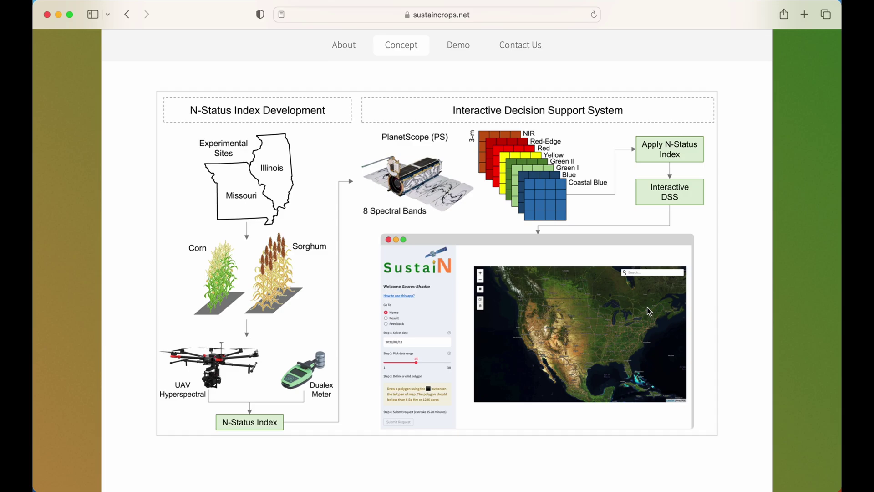
scroll(648, 310, "down", 10)
scroll(648, 311, "down", 15)
scroll(649, 311, "down", 3)
scroll(649, 311, "up", 20)
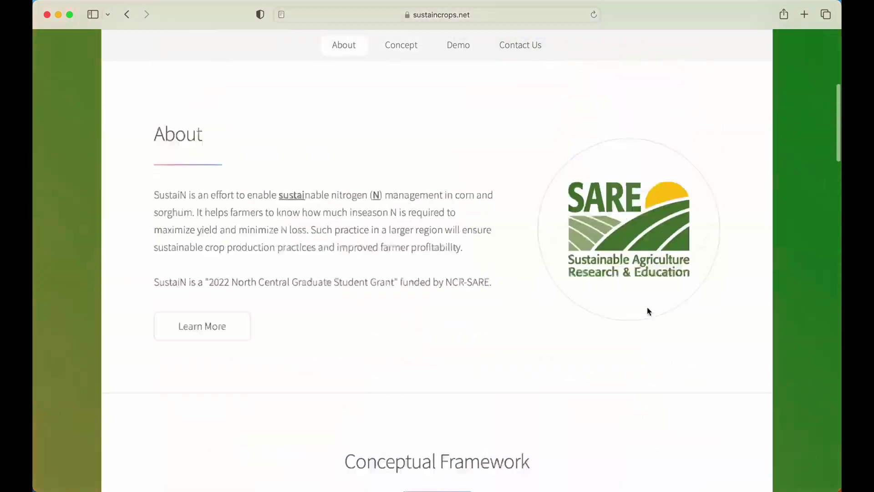
scroll(650, 311, "up", 8)
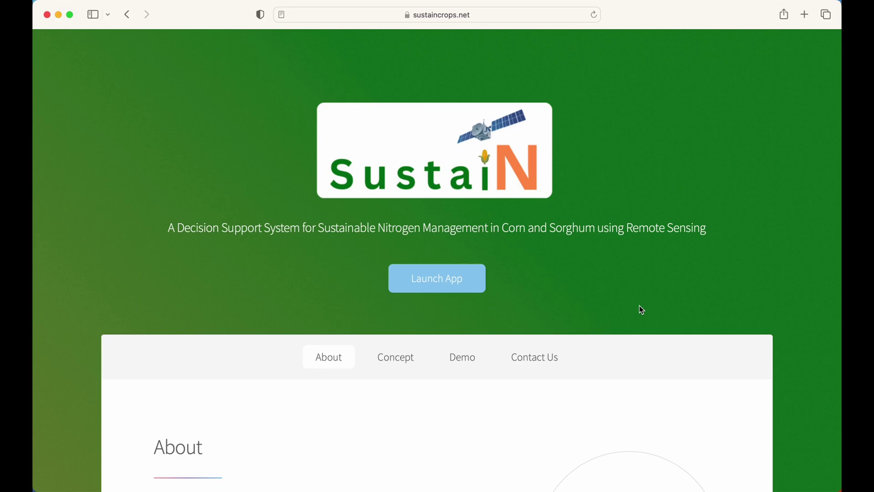
Launch the app in a new tab, browse the sign-up form, then return to Sign In.
left_click(447, 279)
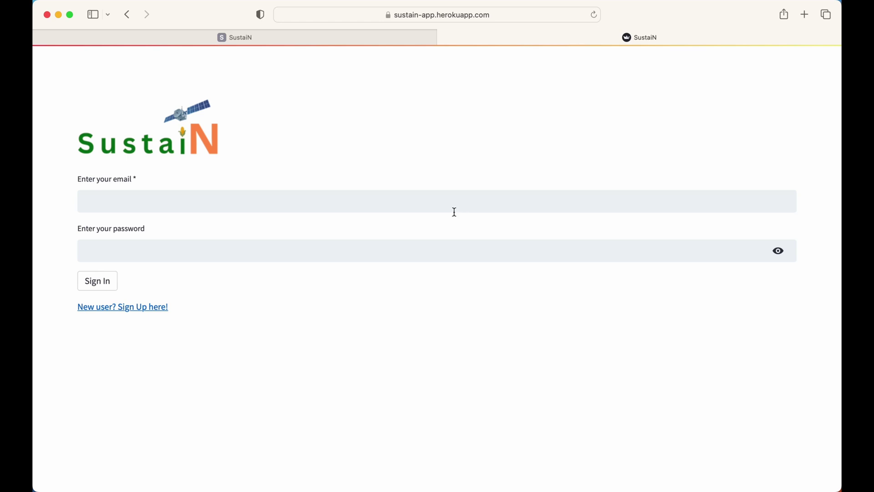
left_click(119, 314)
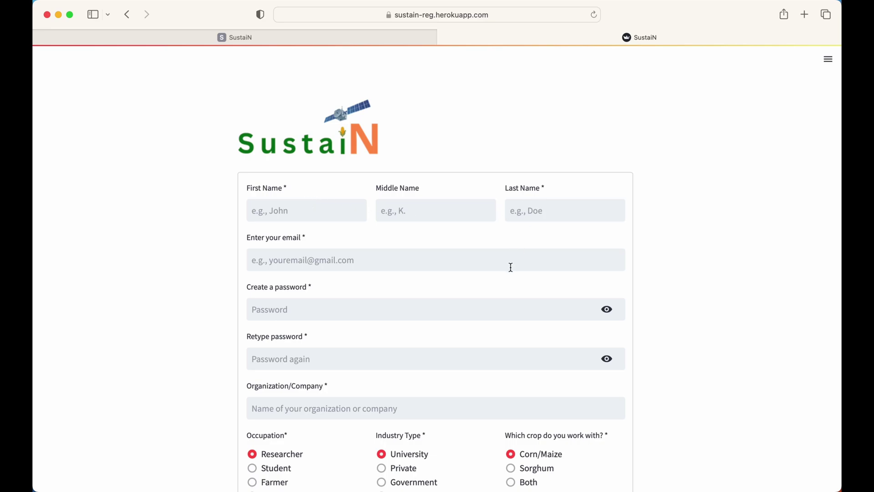
scroll(480, 306, "down", 3)
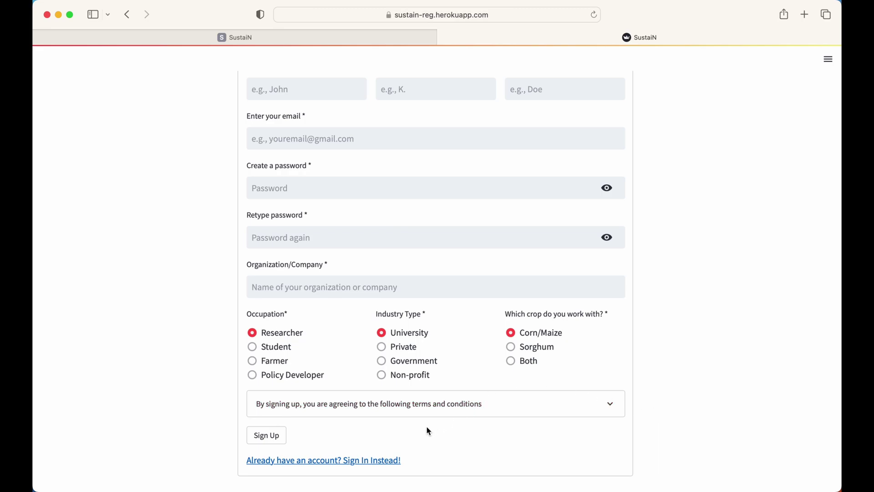
left_click(381, 460)
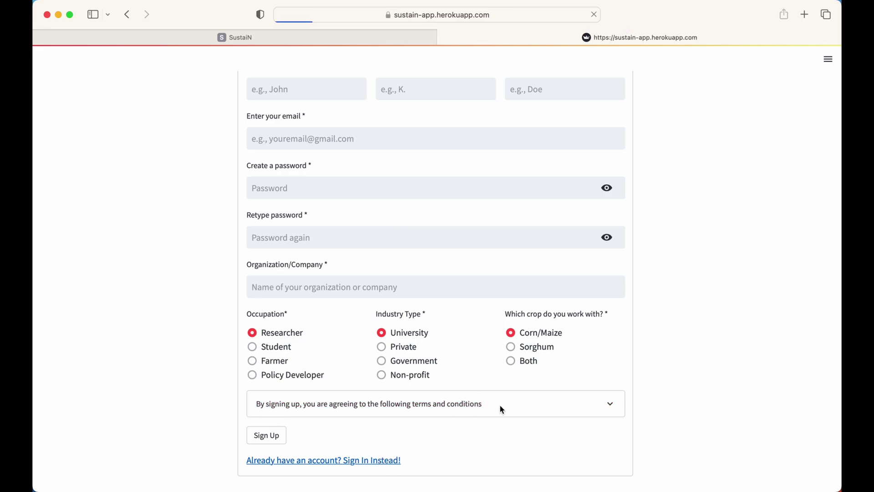
Enter the account e-mail via autofill and the account password, then sign in.
left_click(587, 204)
type("s")
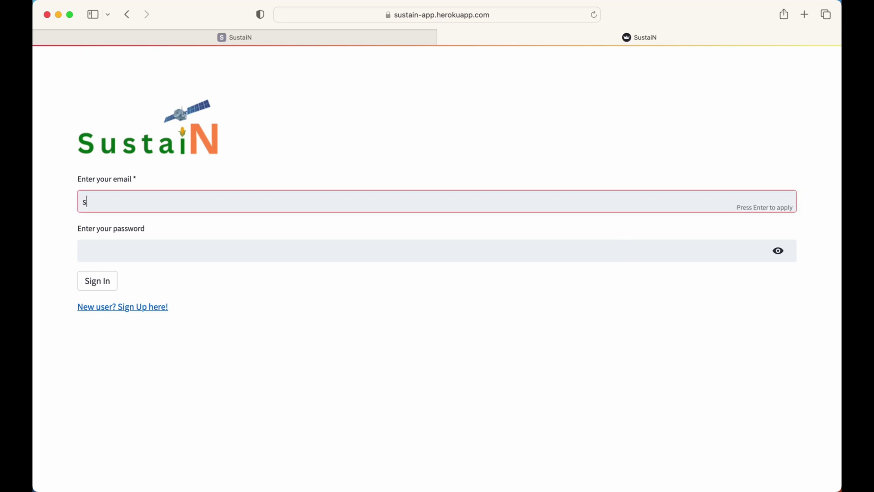
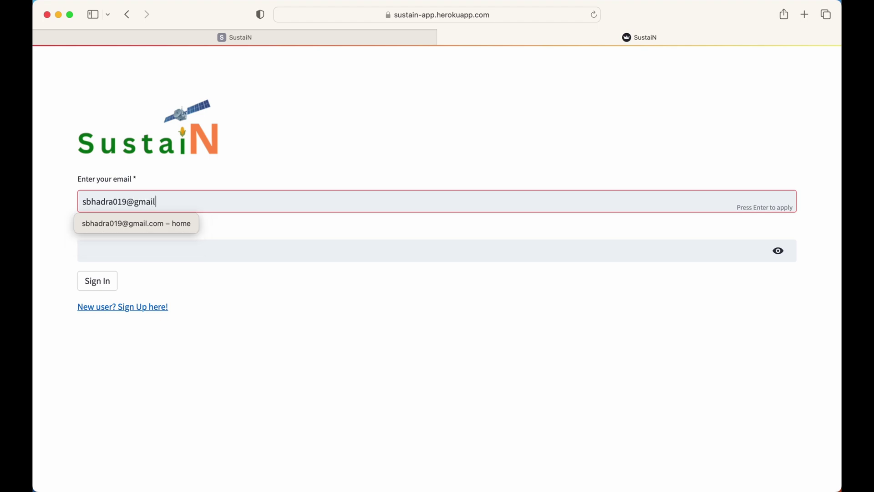
key("Tab")
type("••••••••••••")
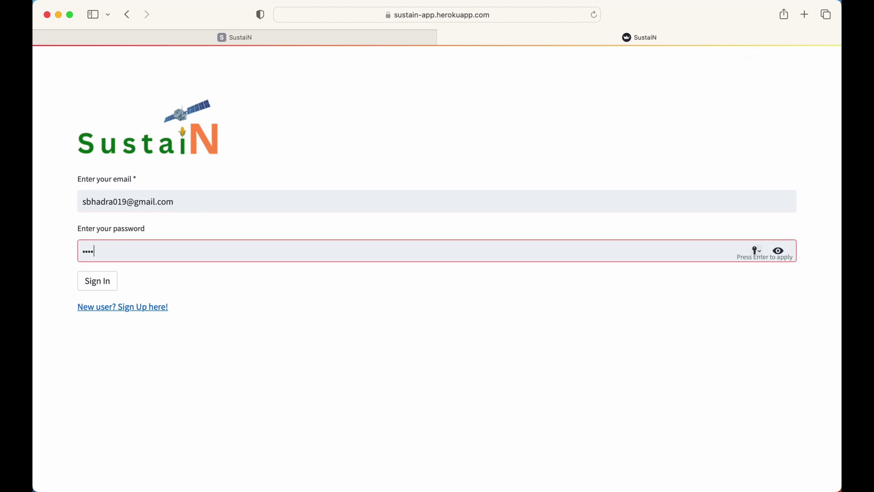
left_click(104, 280)
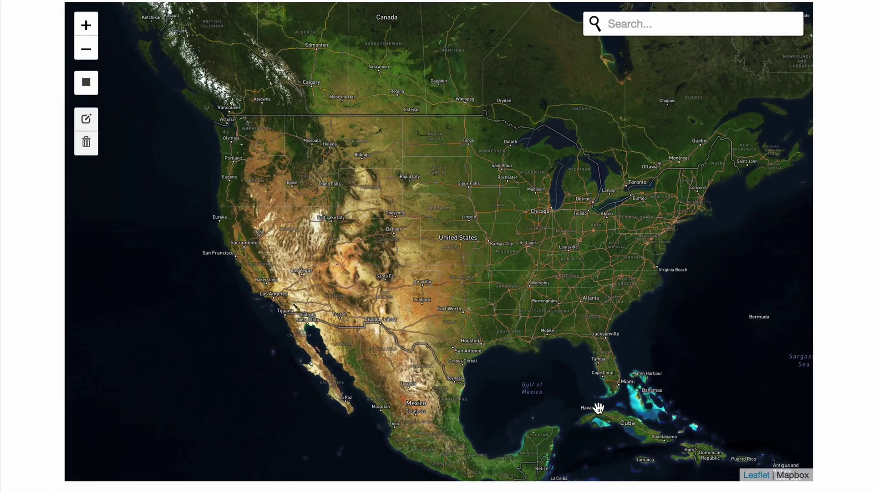
Pan and zoom the satellite map in toward Kansas and Missouri, then focus the Search box.
left_click_drag(527, 318, 465, 288)
scroll(419, 201, "up", 3)
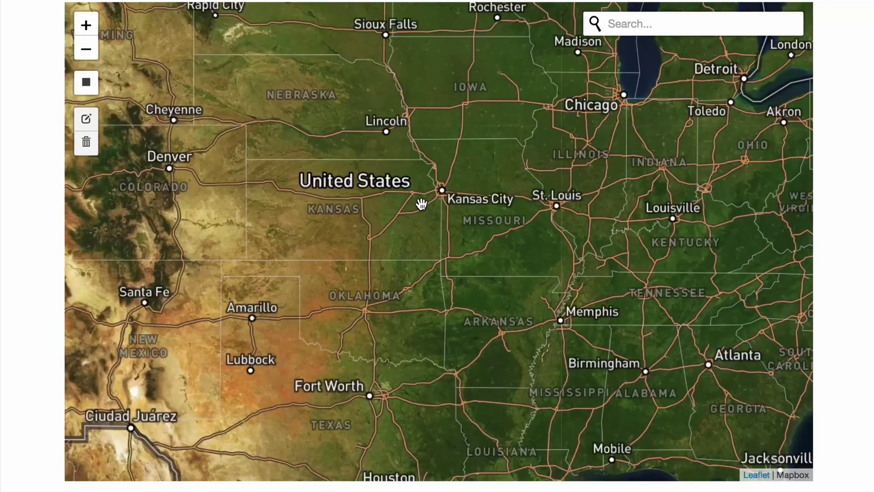
left_click_drag(308, 207, 403, 207)
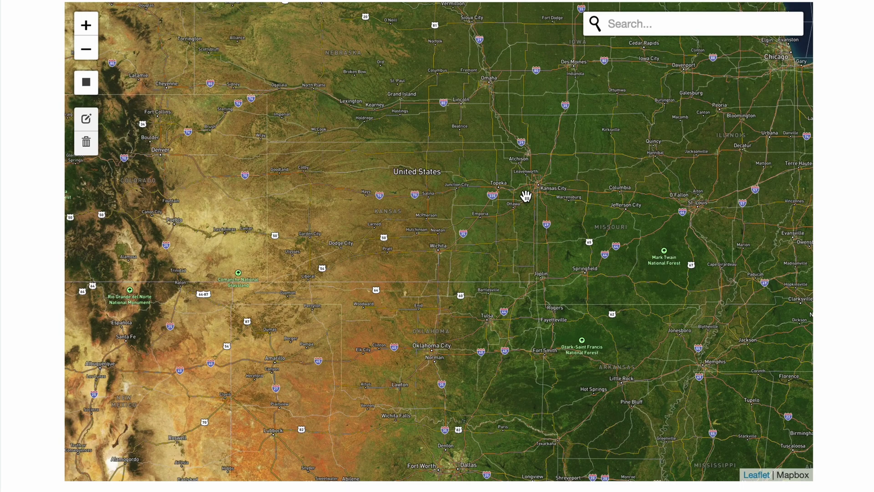
left_click(641, 21)
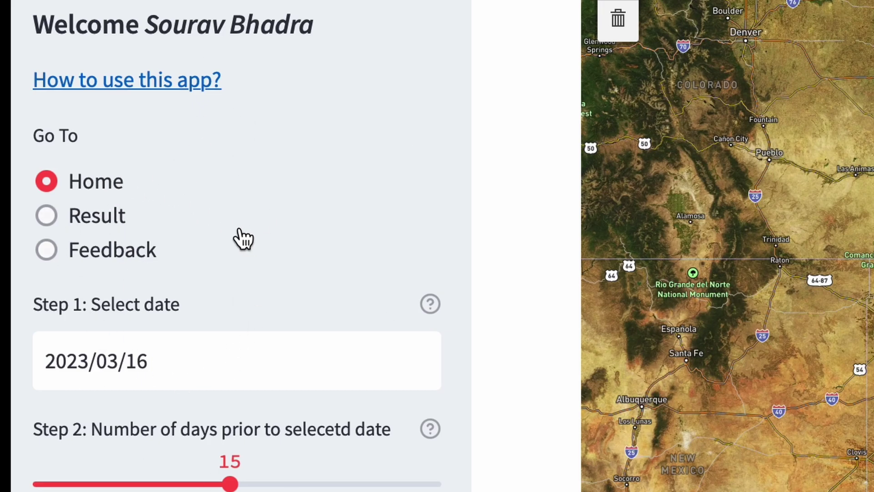
Pick 15 August 2022 in the Step 1 date calendar.
scroll(241, 274, "down", 3)
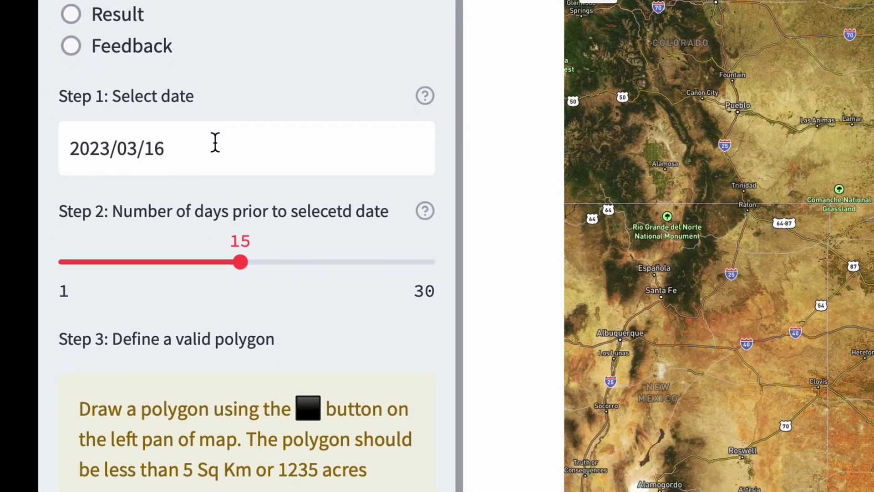
left_click(214, 142)
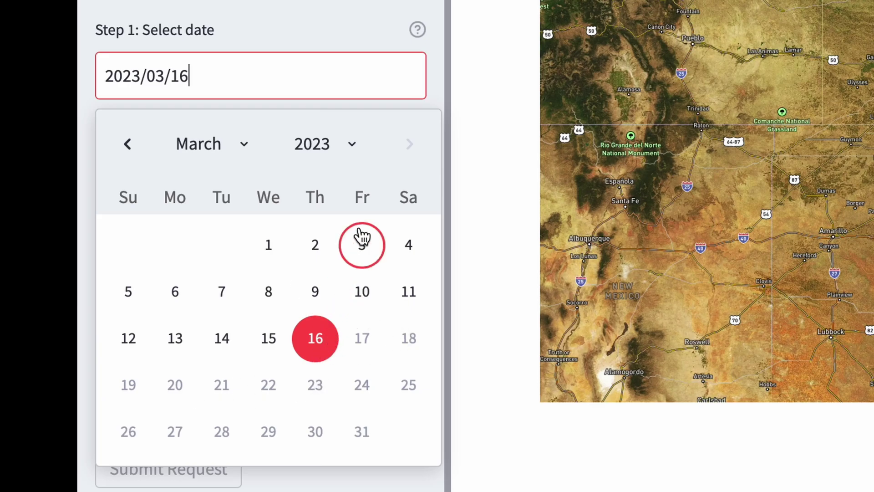
left_click(338, 152)
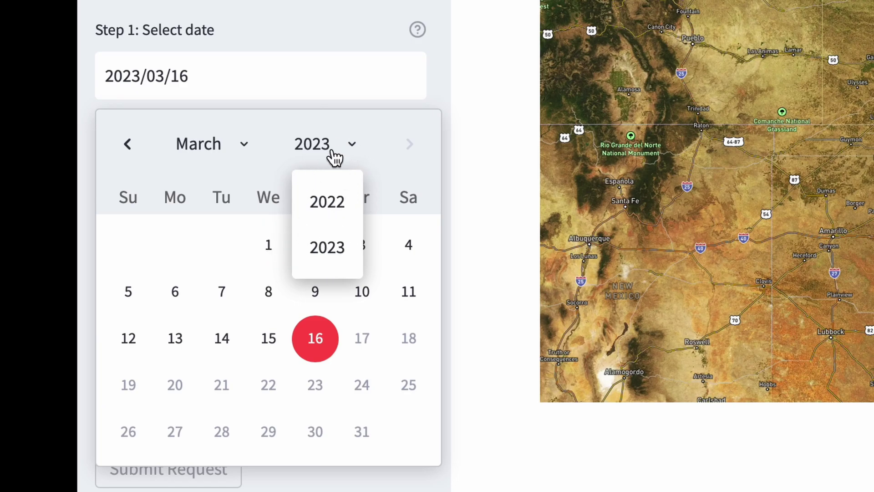
left_click(326, 208)
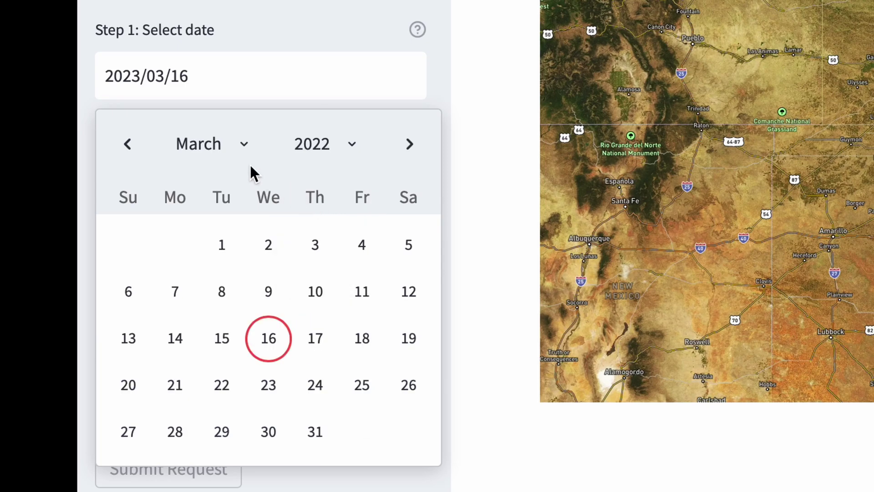
left_click(217, 154)
scroll(214, 390, "down", 3)
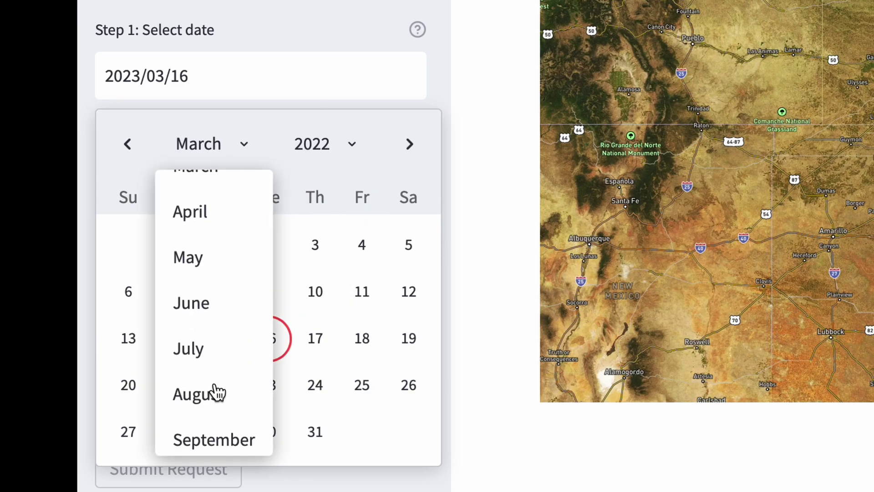
left_click(207, 413)
left_click(189, 346)
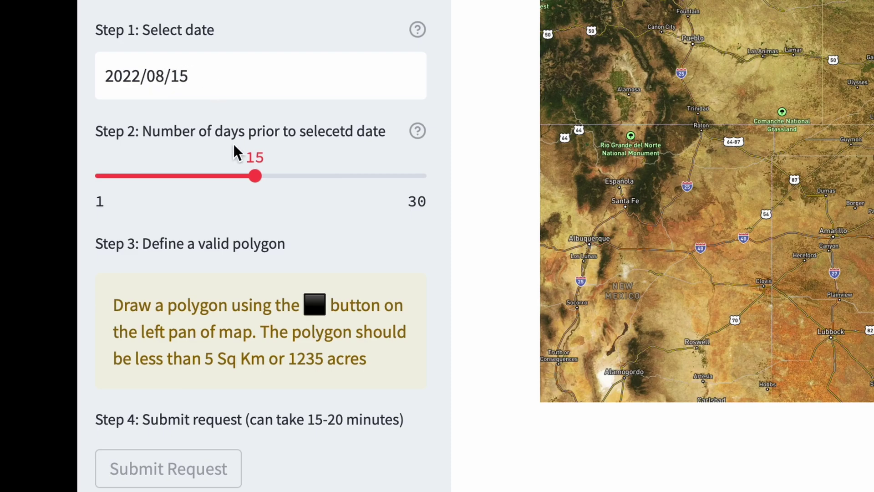
left_click_drag(257, 169, 184, 170)
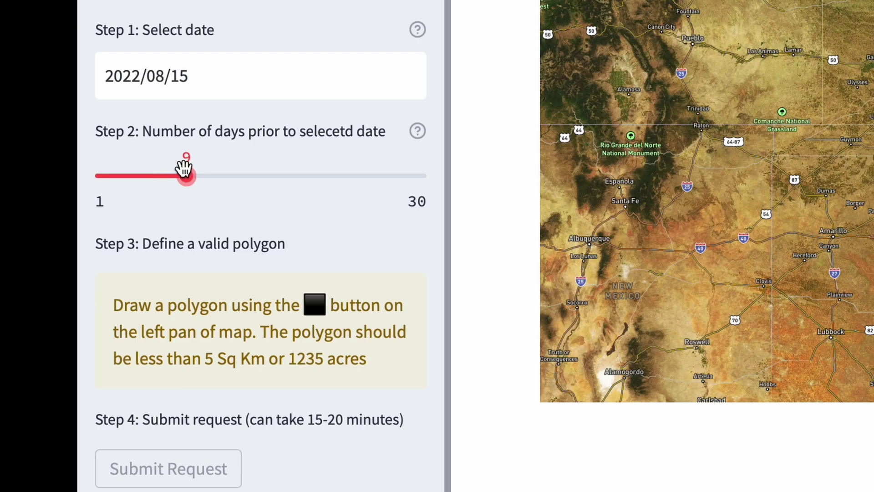
mouse_move(184, 168)
left_mouse_down()
mouse_move(162, 171)
mouse_move(186, 175)
left_mouse_up()
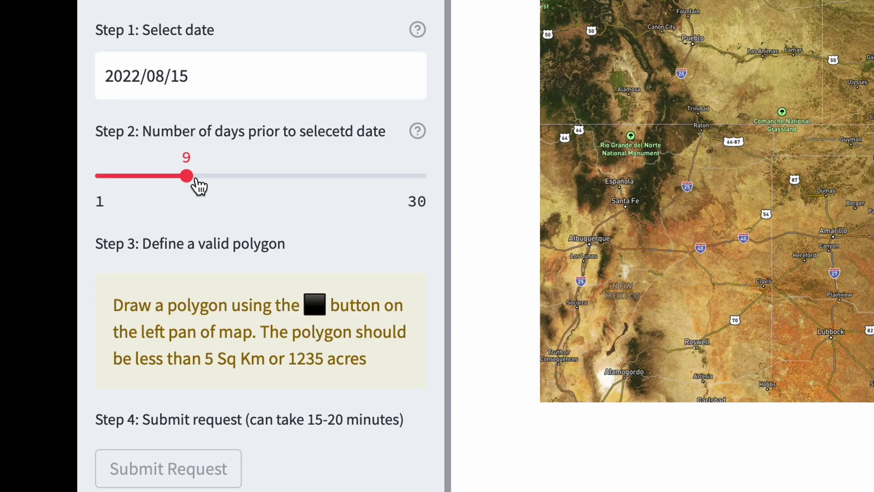
left_click_drag(190, 174, 245, 176)
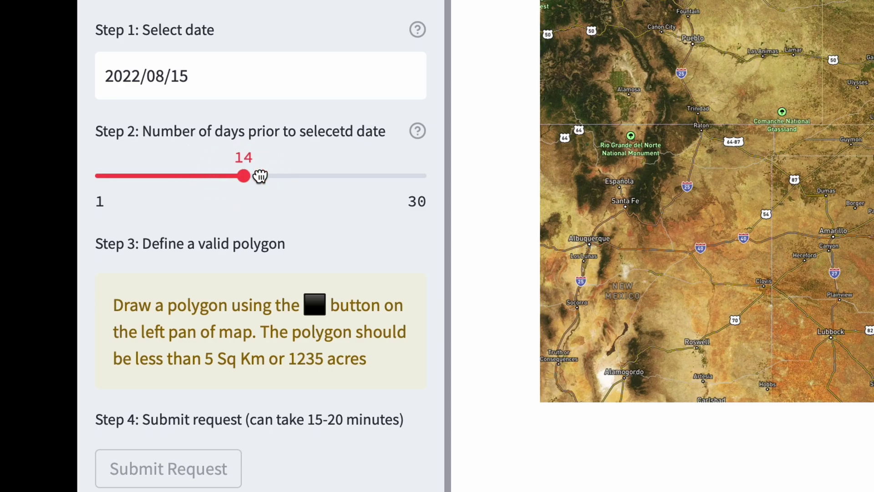
left_click(260, 176)
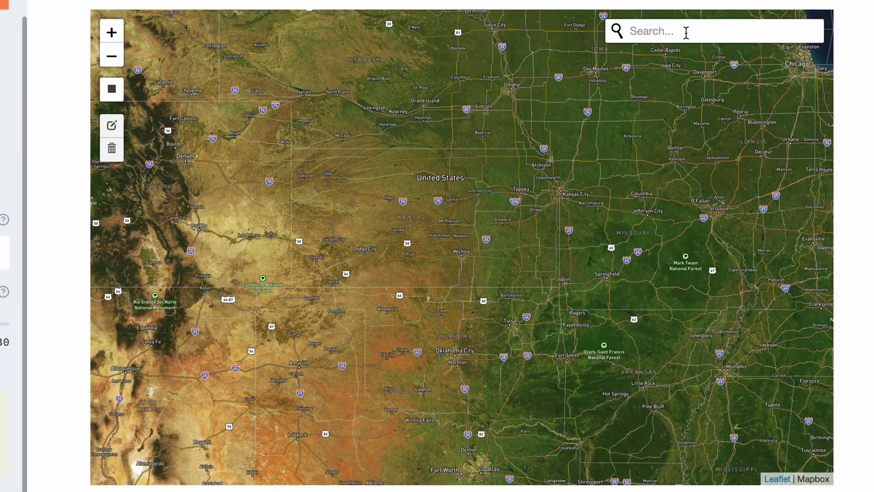
Search the map for 'columbia, mo' and jump to Columbia, Missouri.
left_click(686, 32)
type("columbia, mo")
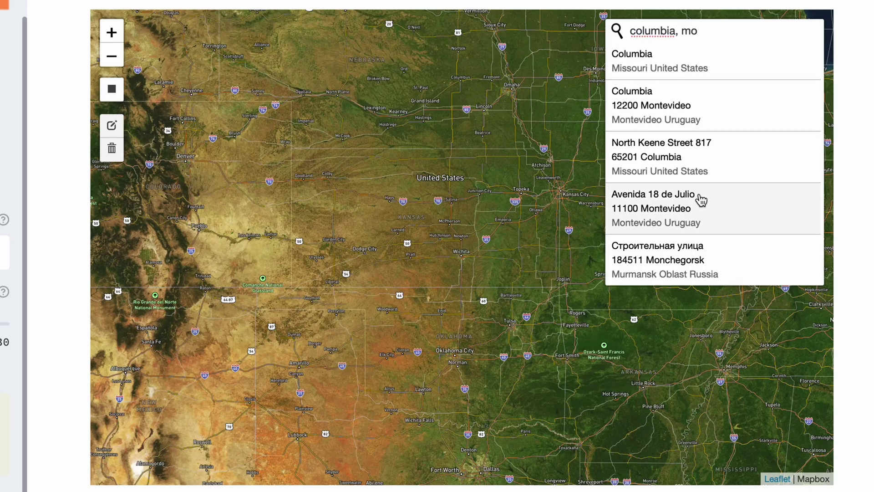
left_click(654, 72)
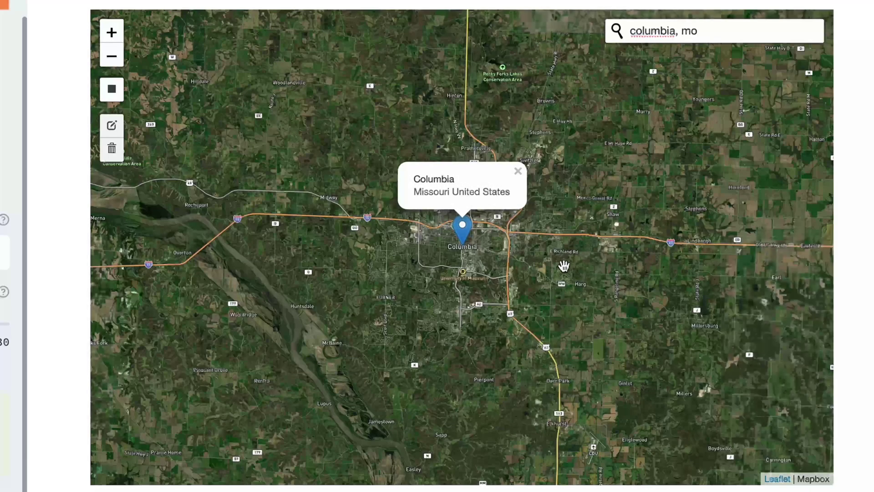
Pan and zoom from Columbia to the research plots north of E Vemers Ford Rd.
left_click_drag(586, 311, 415, 245)
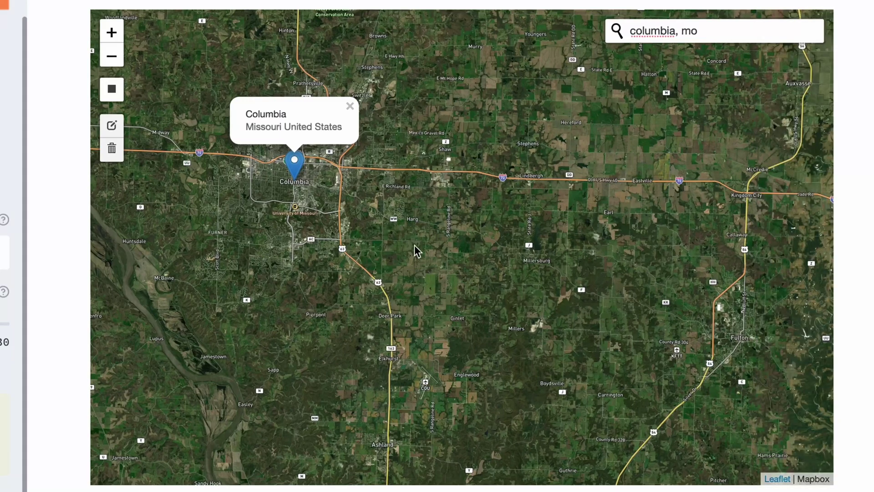
scroll(415, 245, "up", 3)
left_click_drag(288, 179, 424, 237)
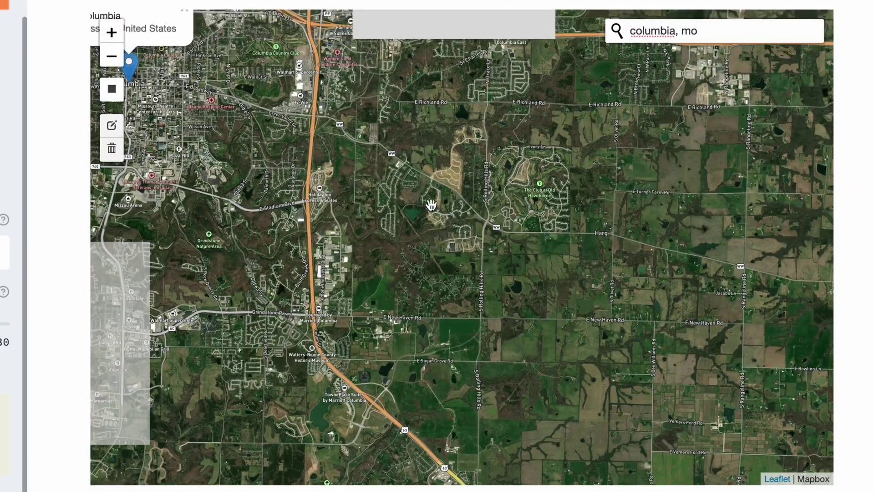
left_click_drag(370, 289, 278, 221)
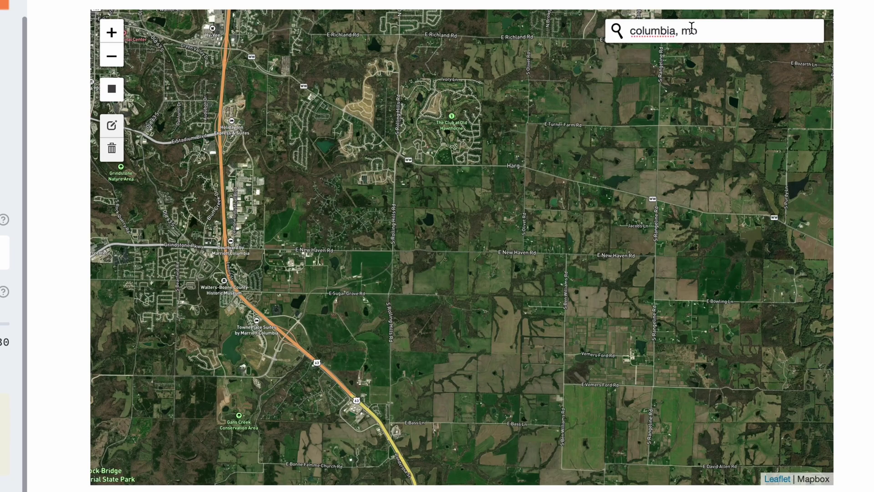
left_click_drag(609, 331, 468, 205)
scroll(468, 205, "up", 3)
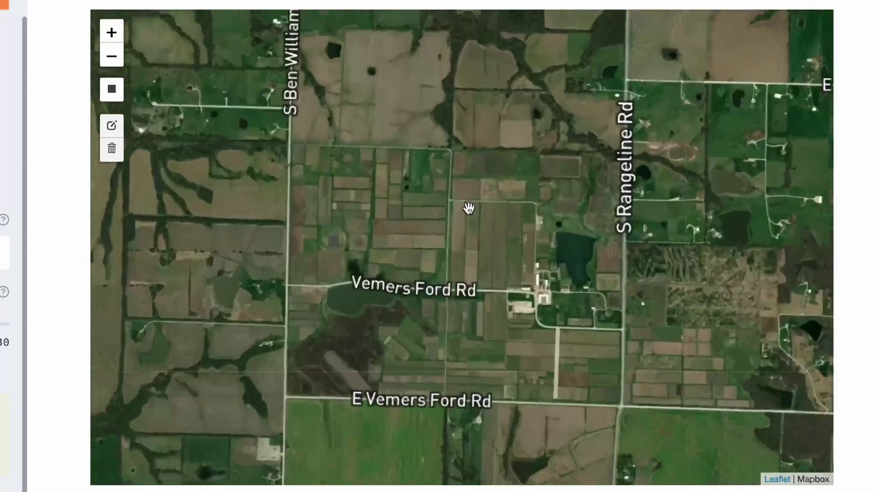
left_click_drag(494, 248, 439, 189)
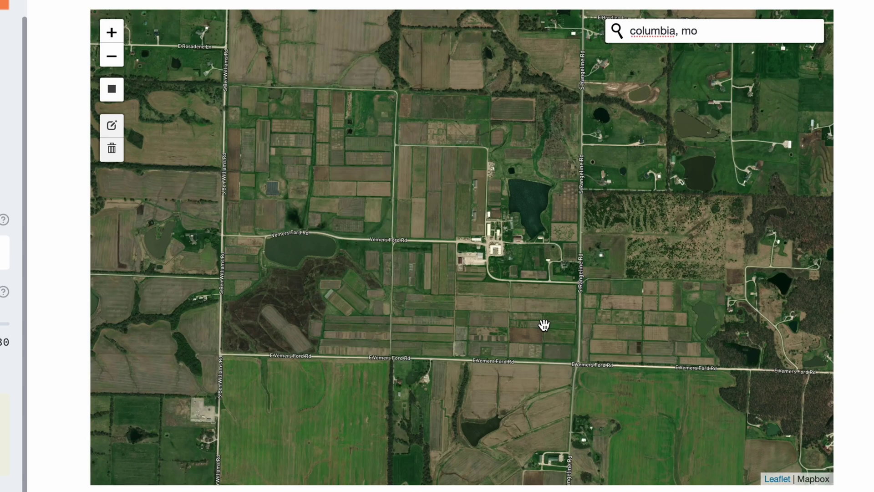
scroll(544, 325, "up", 2)
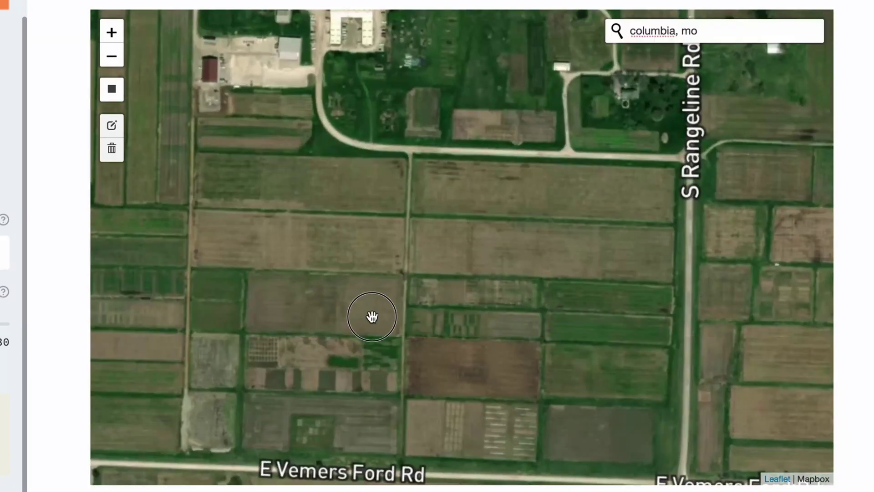
left_click_drag(370, 315, 505, 194)
scroll(406, 195, "up", 1)
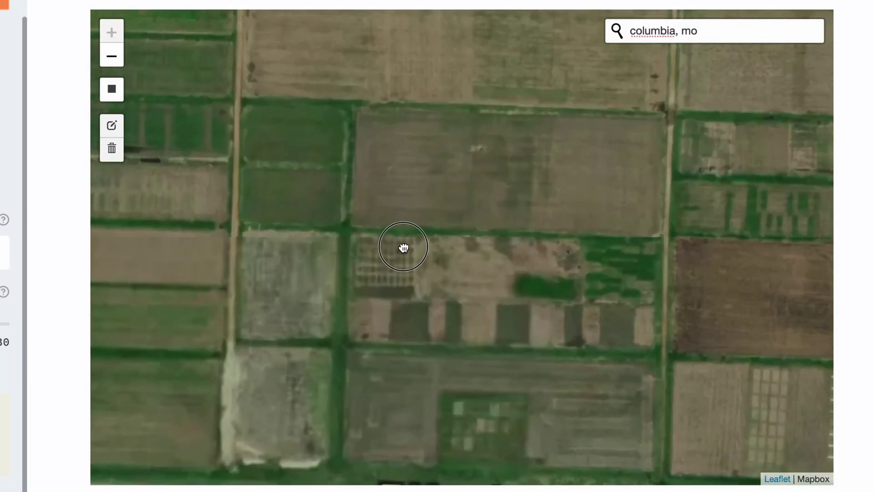
left_click_drag(402, 250, 403, 232)
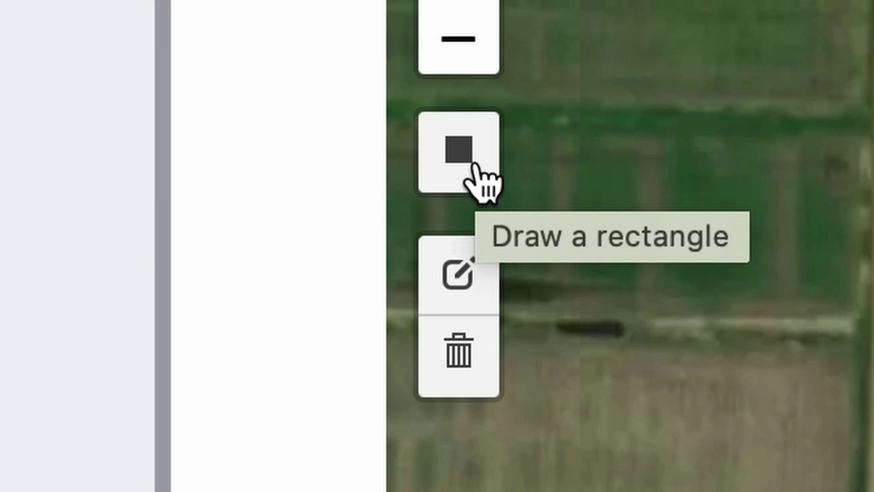
Drag a rectangle over the target field plots with the Draw a rectangle tool.
left_click(474, 166)
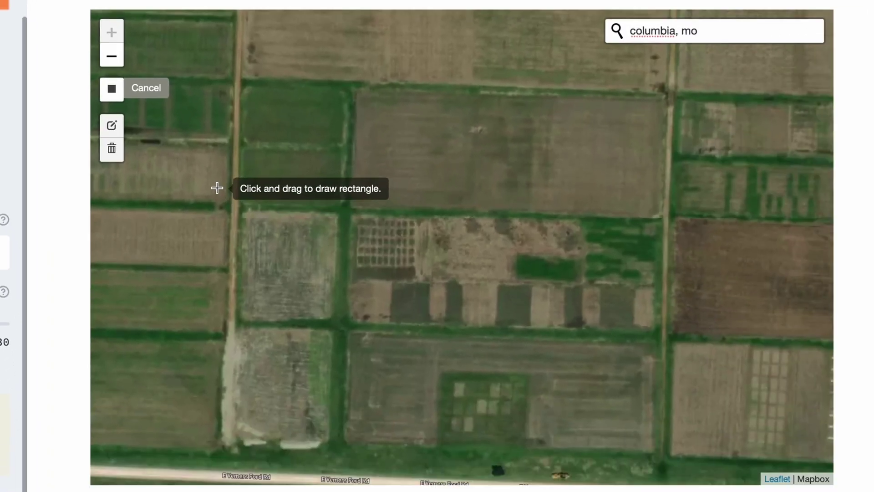
left_click_drag(217, 186, 679, 351)
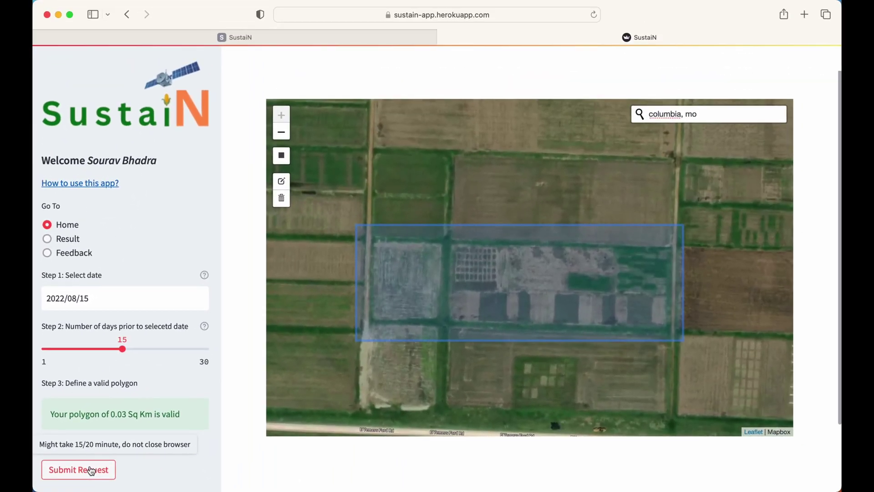
Submit the field request, wait for processing to finish, then nudge the map slightly.
left_click(91, 471)
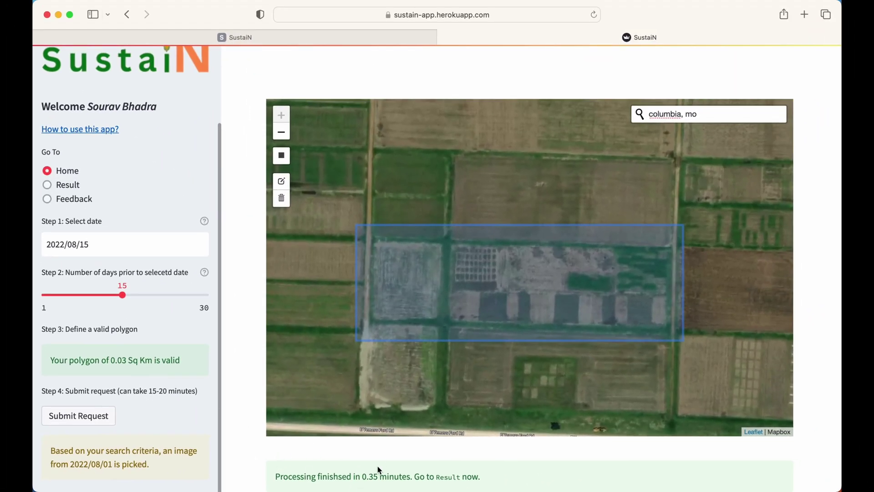
left_click_drag(312, 351, 322, 343)
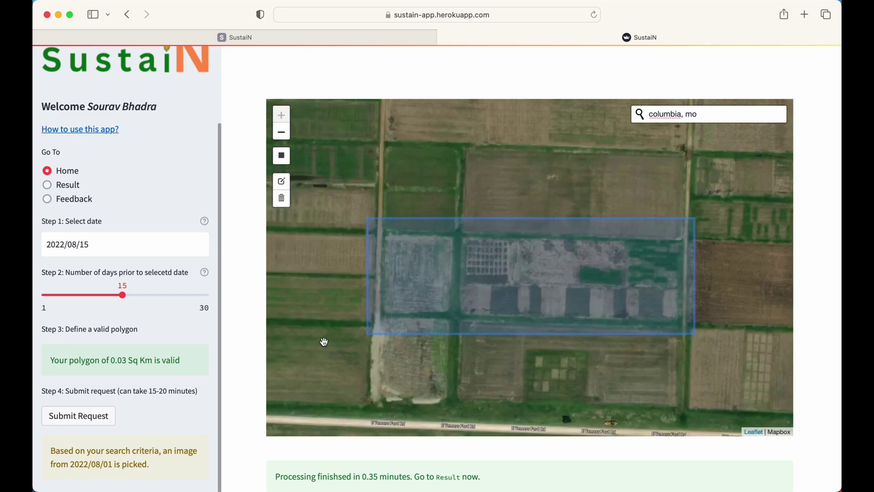
scroll(168, 255, "up", 3)
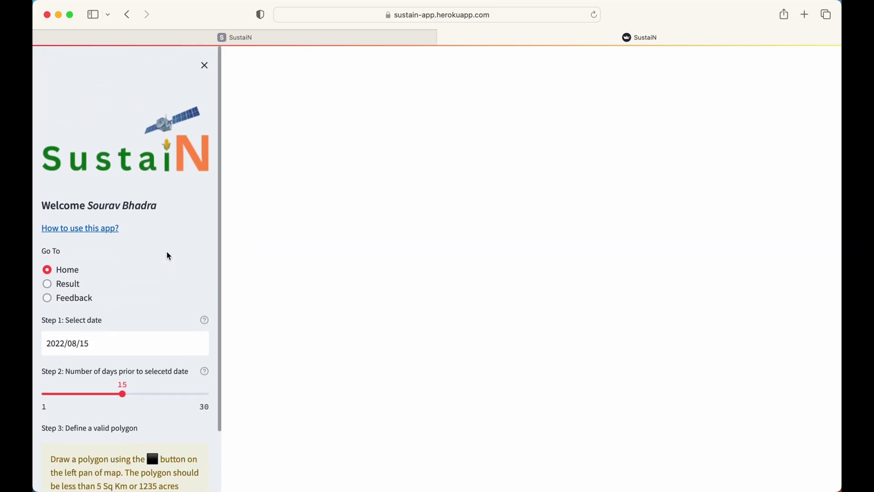
Open the Result page and toggle the macro_element_div_1 heatmap layer off and on.
left_click(49, 280)
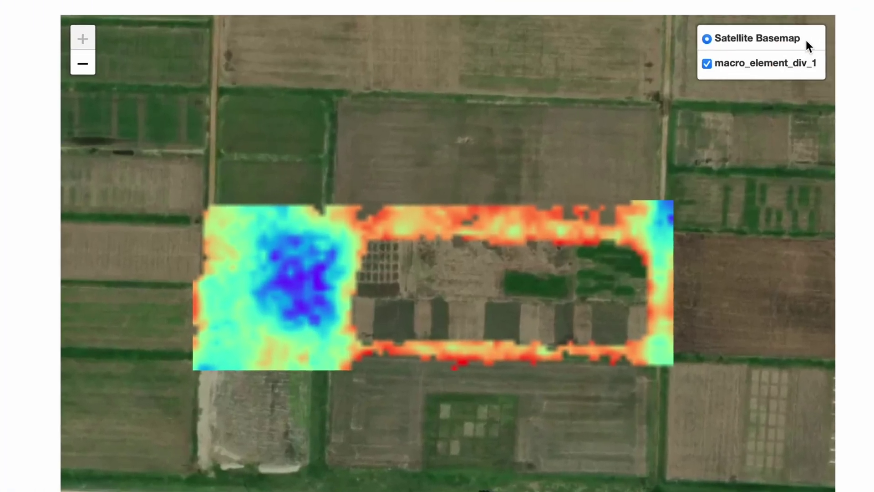
mouse_move(773, 117)
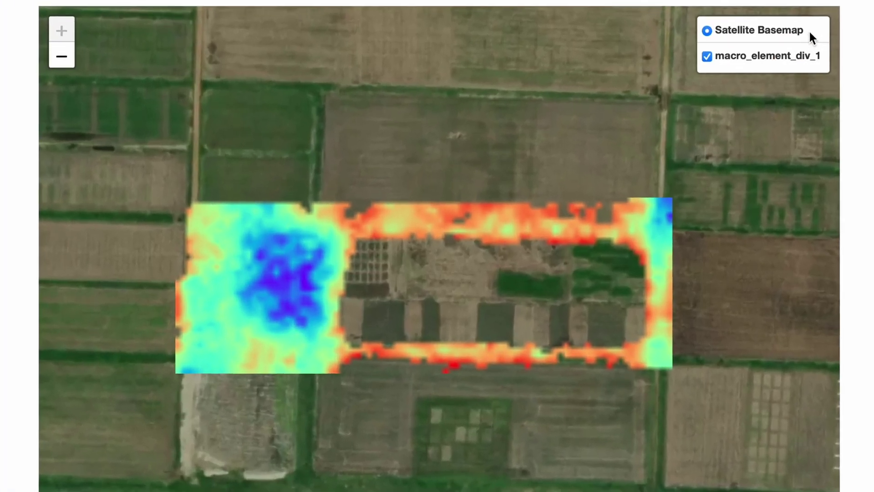
left_click(707, 57)
left_click(707, 57)
left_click(707, 57)
left_click(707, 57)
left_click(707, 57)
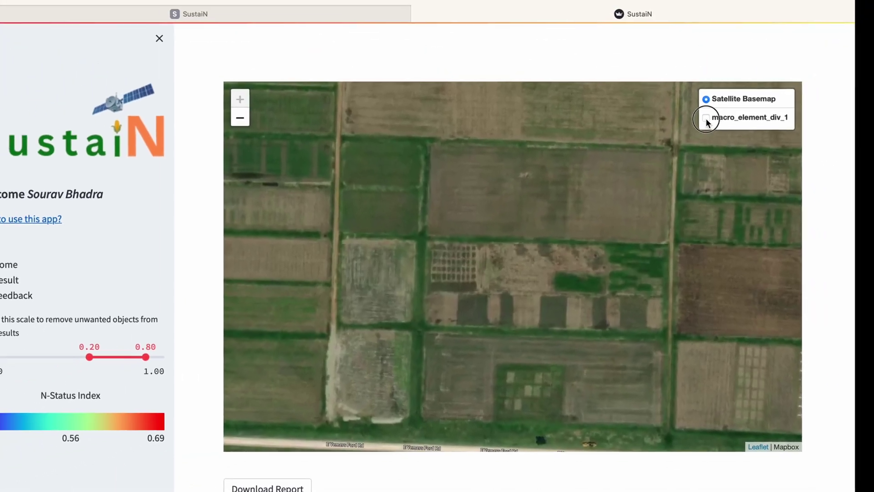
left_click(706, 101)
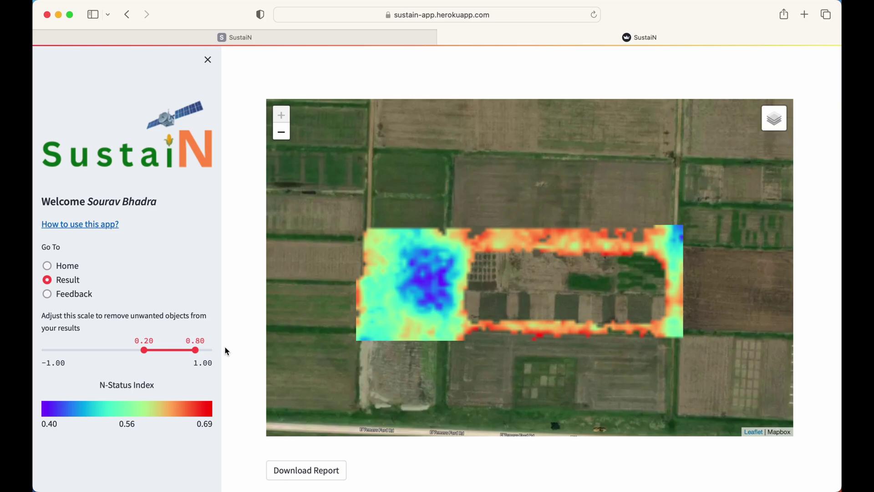
Drag the filtering scale handles to set the range 0.43 to 1.00.
left_click_drag(195, 349, 212, 350)
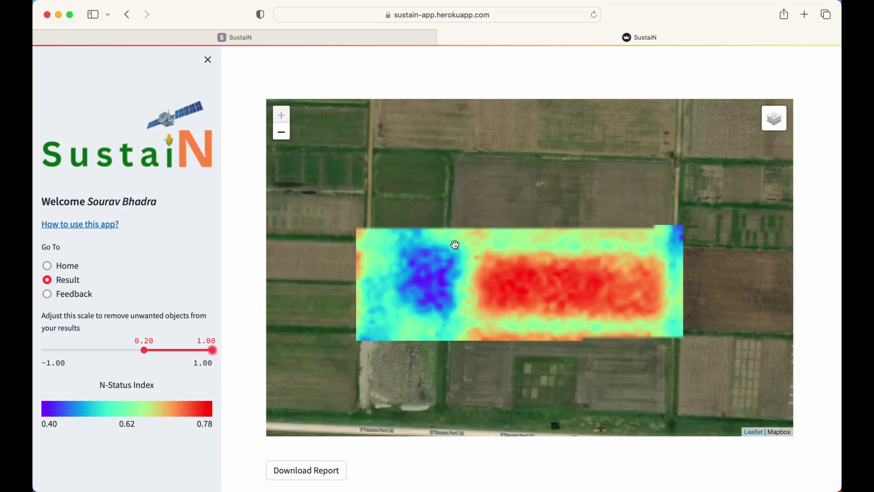
left_click_drag(145, 346, 183, 351)
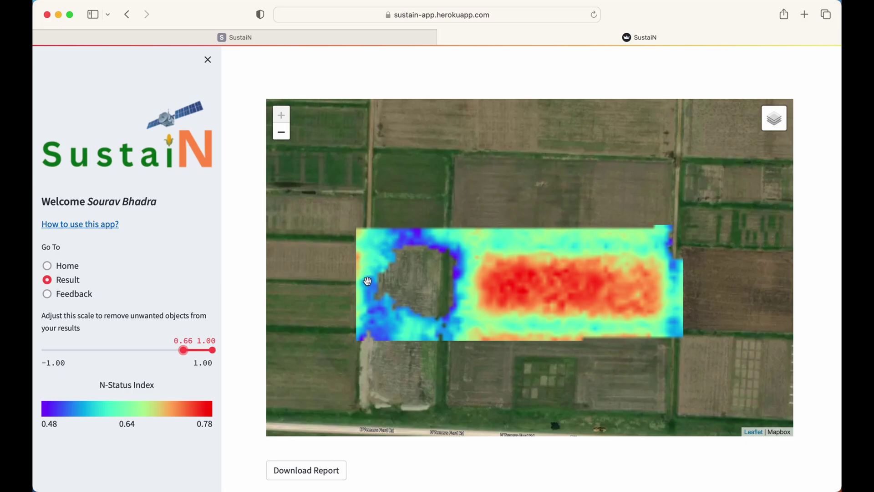
left_click_drag(183, 350, 163, 351)
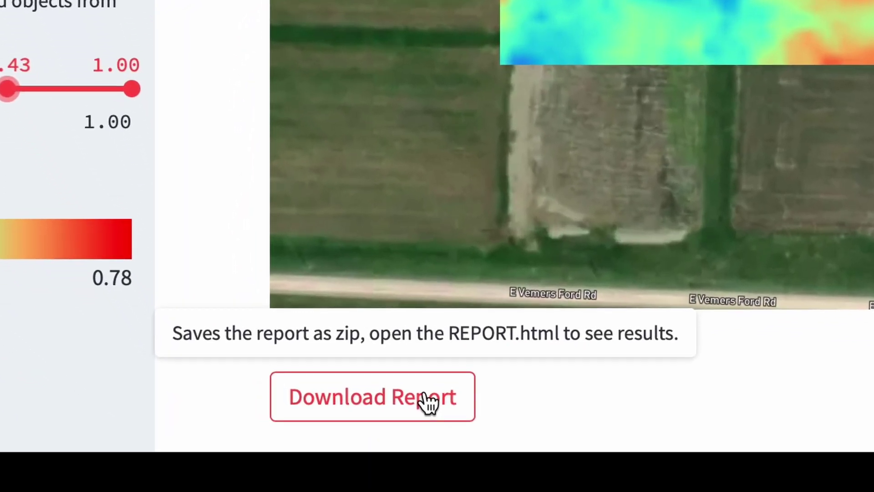
Download the HTML report and open REPORT.html from its Downloads/report folder in the browser.
left_click(351, 452)
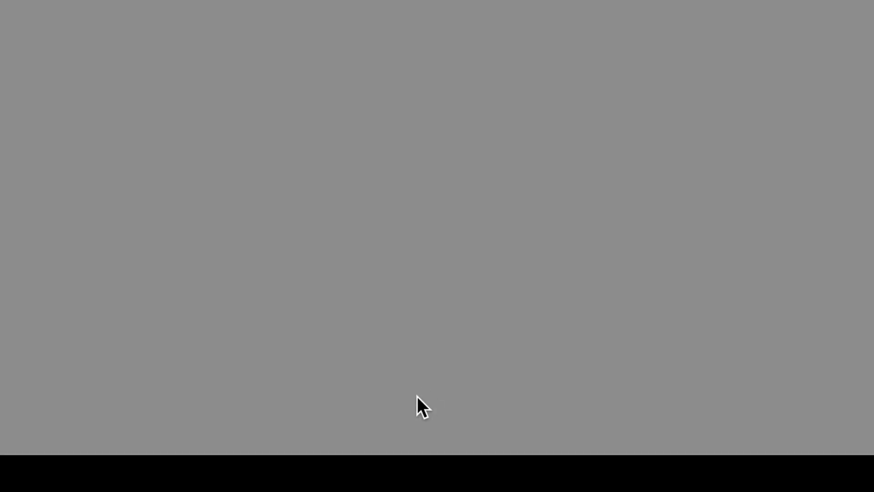
left_click(538, 282)
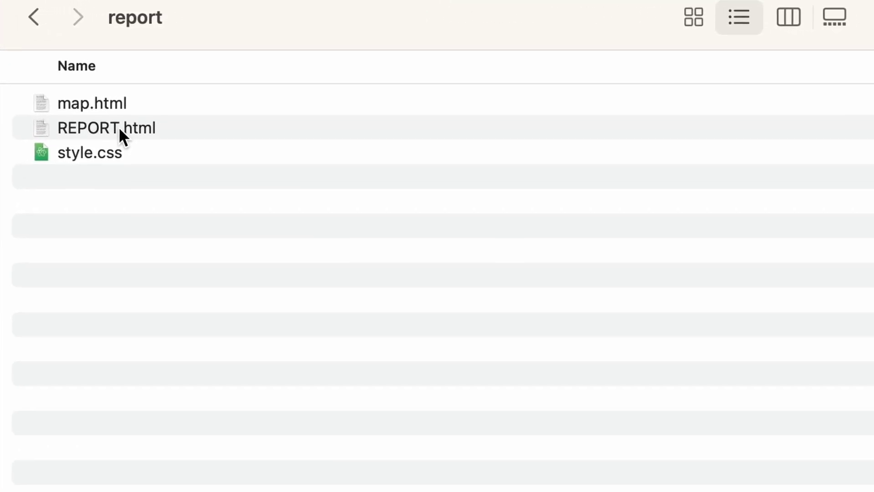
double_click(130, 114)
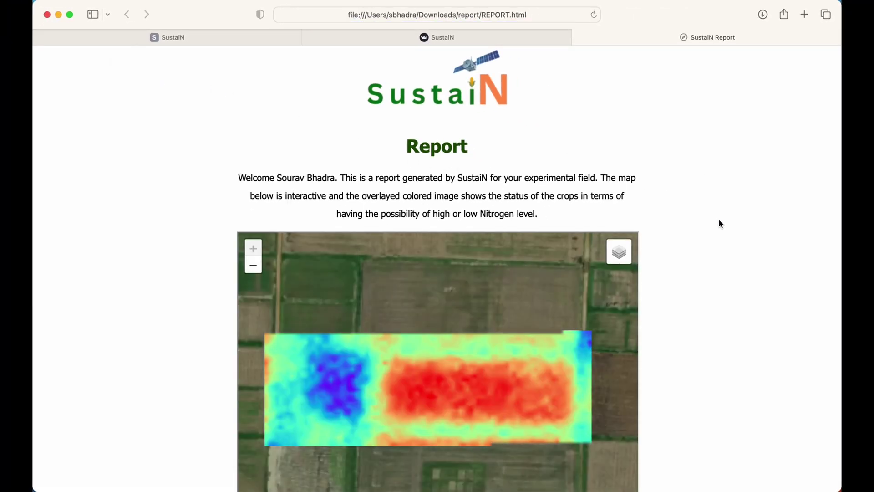
Pan and scroll through the SustaiN report's heatmap, then open the app's Feedback page.
left_click_drag(519, 314, 536, 320)
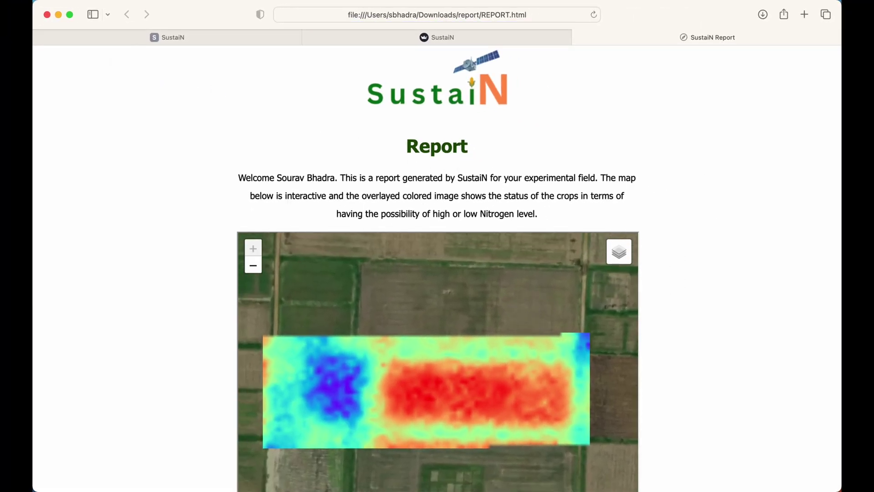
scroll(730, 301, "down", 8)
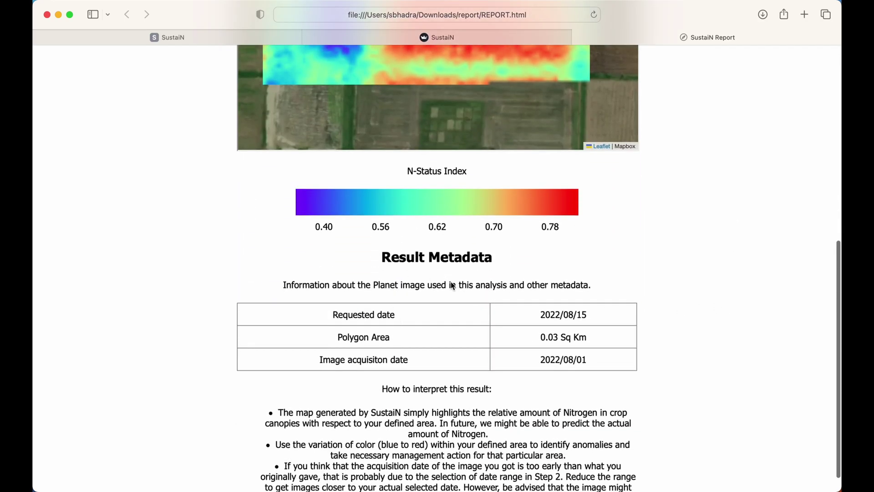
scroll(596, 362, "down", 2)
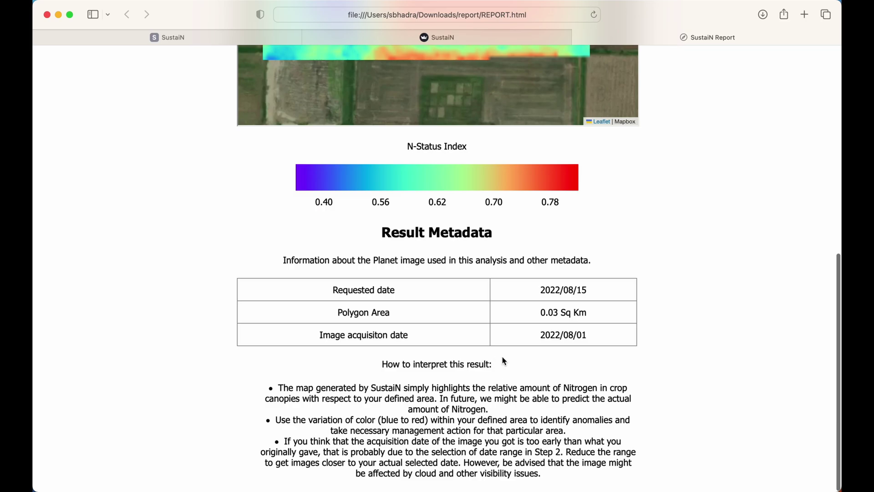
scroll(649, 229, "up", 15)
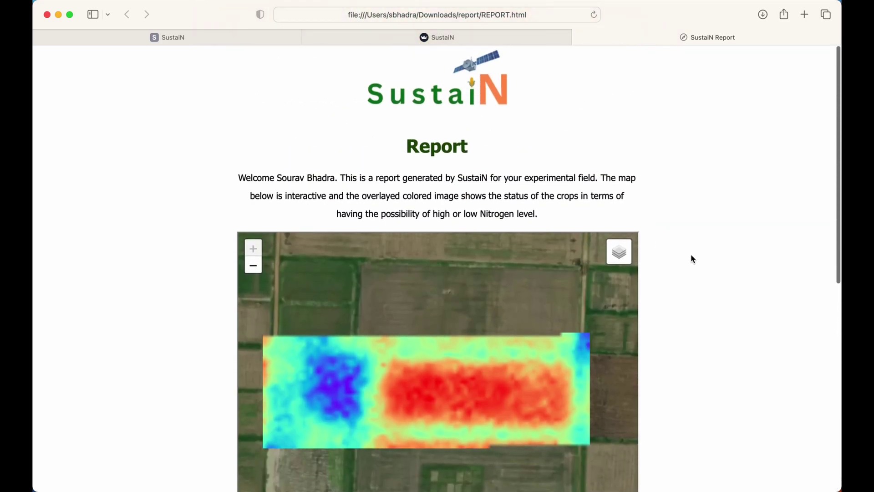
left_click(408, 36)
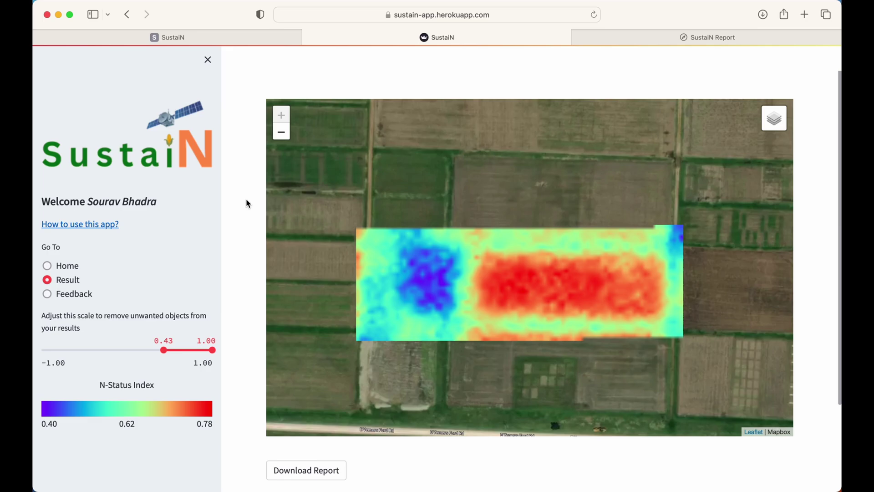
left_click(47, 294)
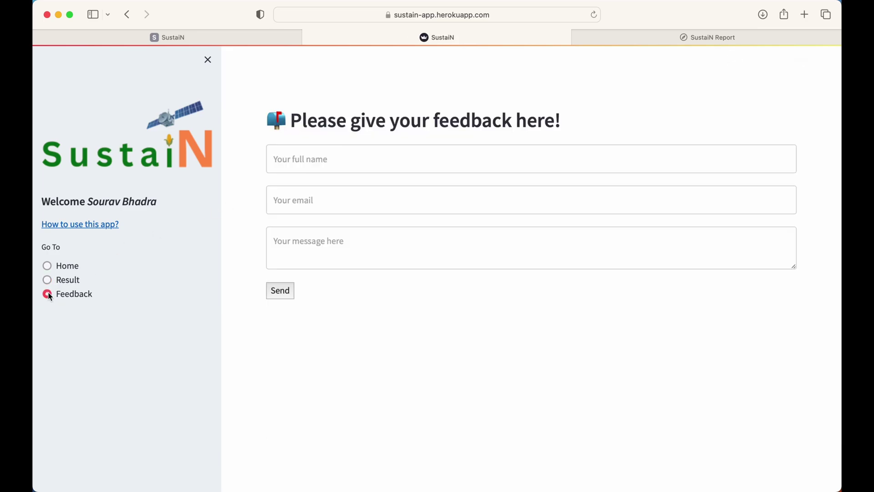